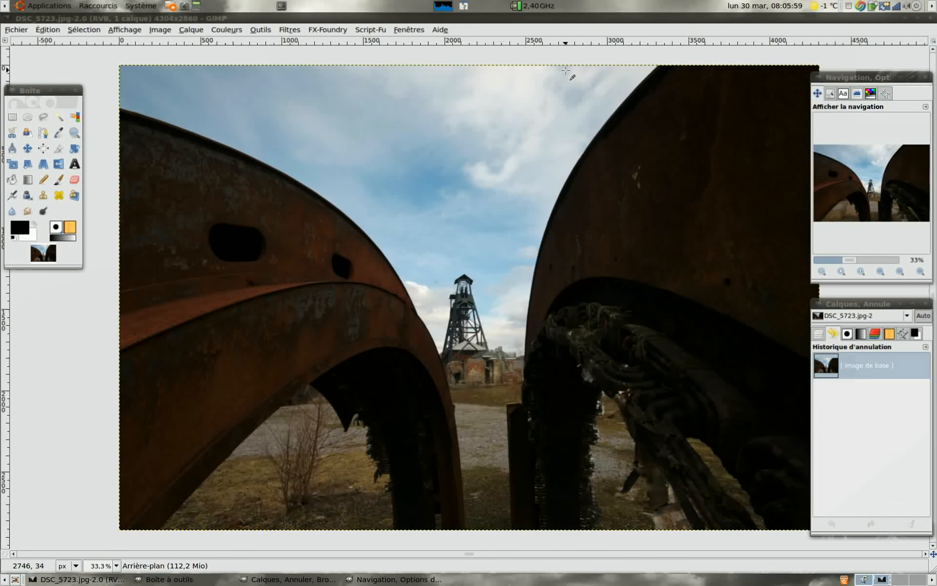
Duplicate the Arrière-plan layer and make the copy the active layer.
{"action": "left_click", "coordinate": [818, 336]}
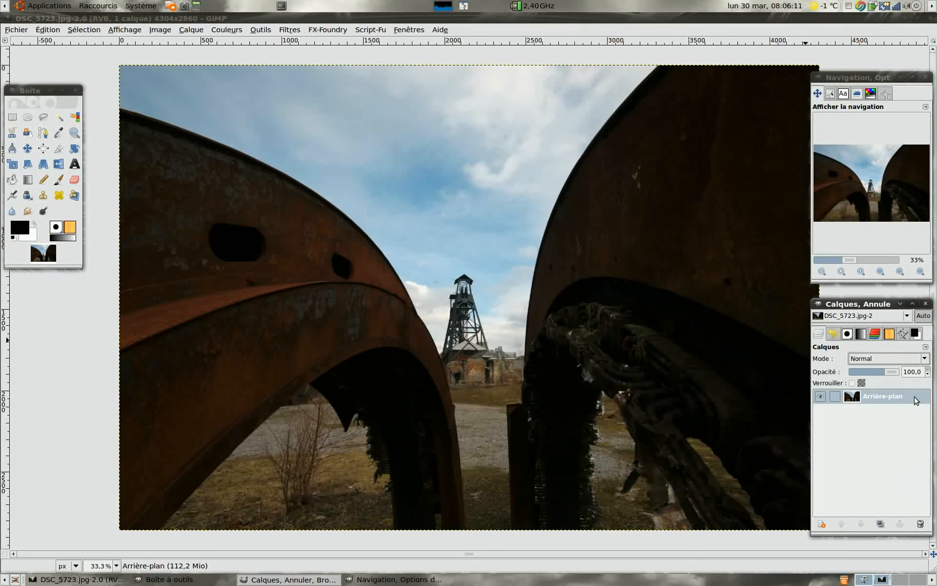
{"action": "right_click", "coordinate": [853, 397]}
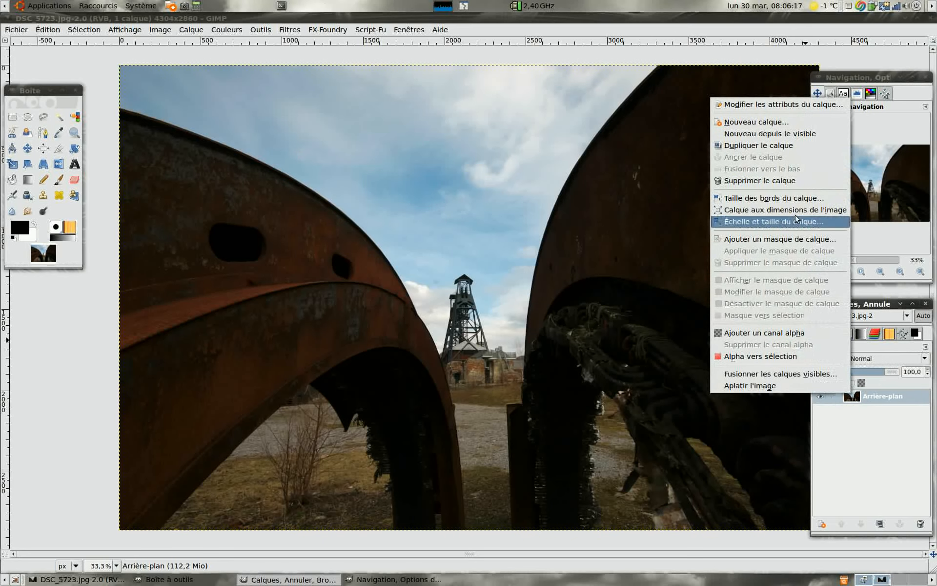
{"action": "left_click", "coordinate": [785, 149]}
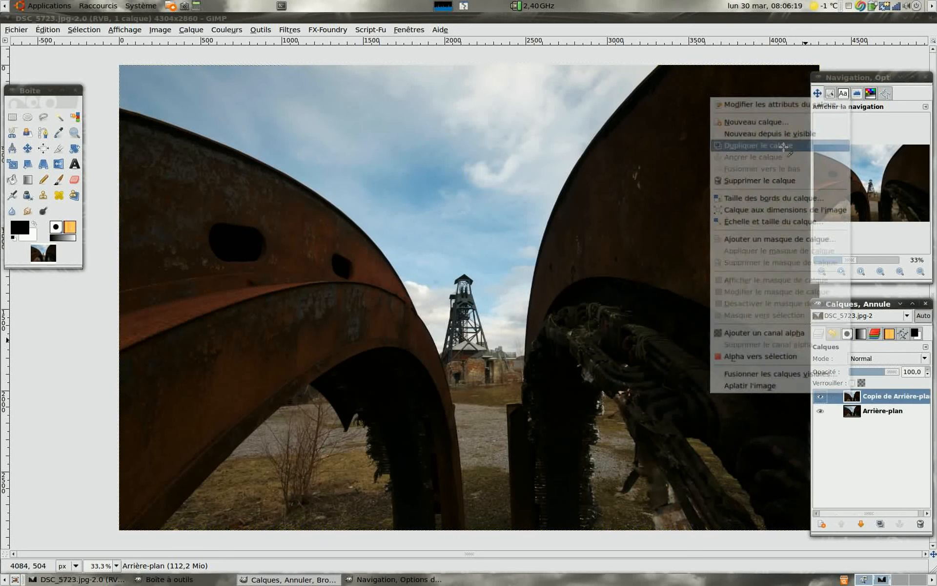
{"action": "left_click", "coordinate": [858, 398]}
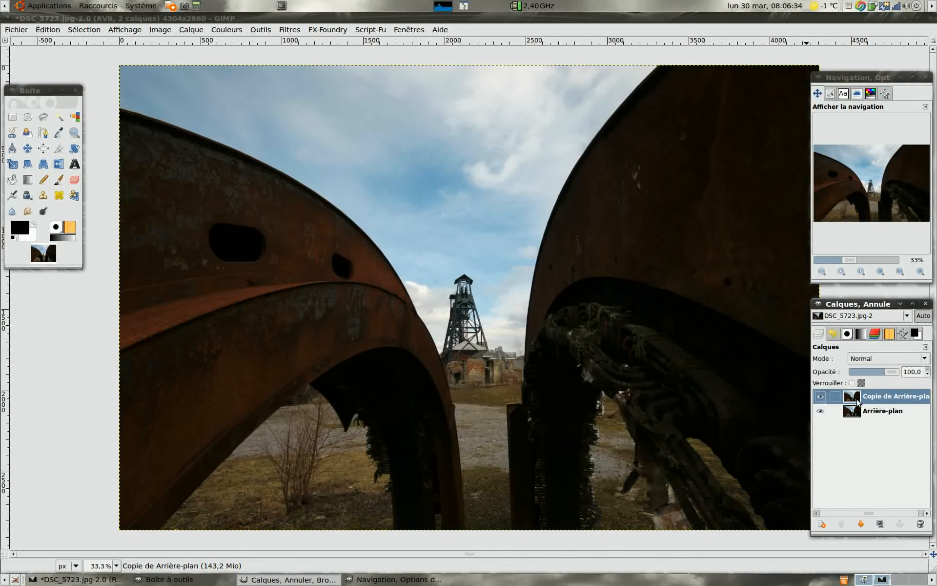
Brighten the copy layer's shadows with Curves, anchoring the highlights, raising a point to about x 47, y 105, and lifting the darkest tones.
{"action": "left_click", "coordinate": [227, 30]}
{"action": "left_click", "coordinate": [251, 110]}
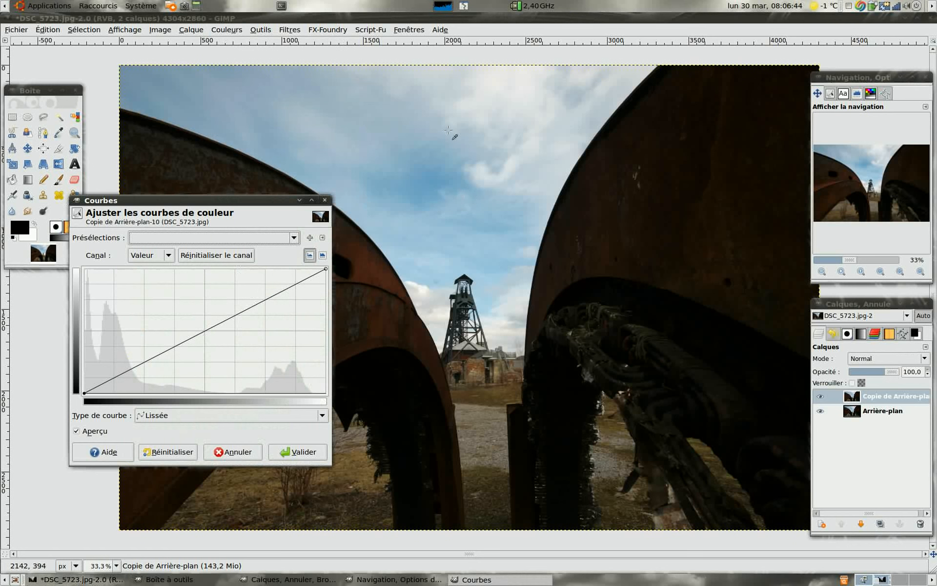
{"action": "left_click", "coordinate": [249, 308]}
{"action": "left_click_drag", "start_coordinate": [132, 368], "coordinate": [129, 341]}
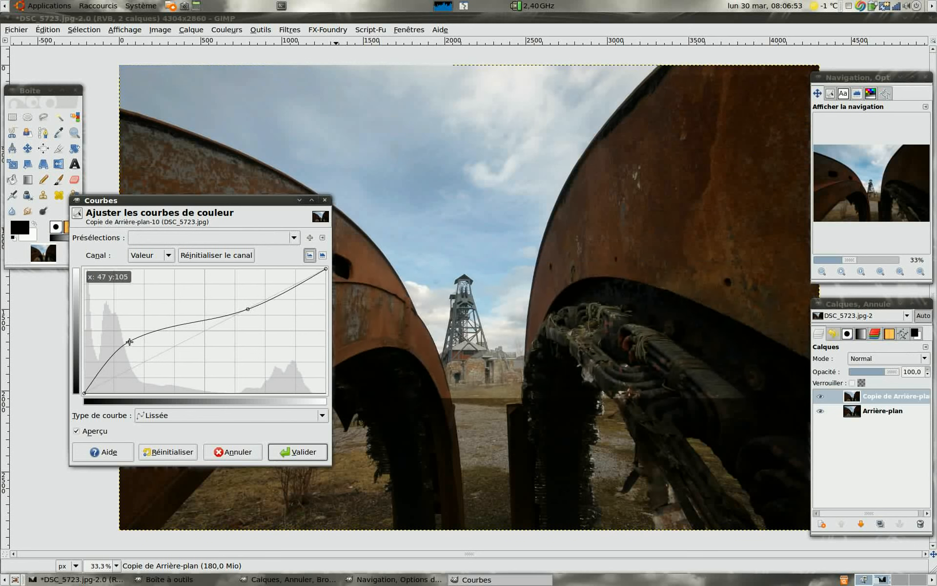
{"action": "left_click", "coordinate": [104, 360]}
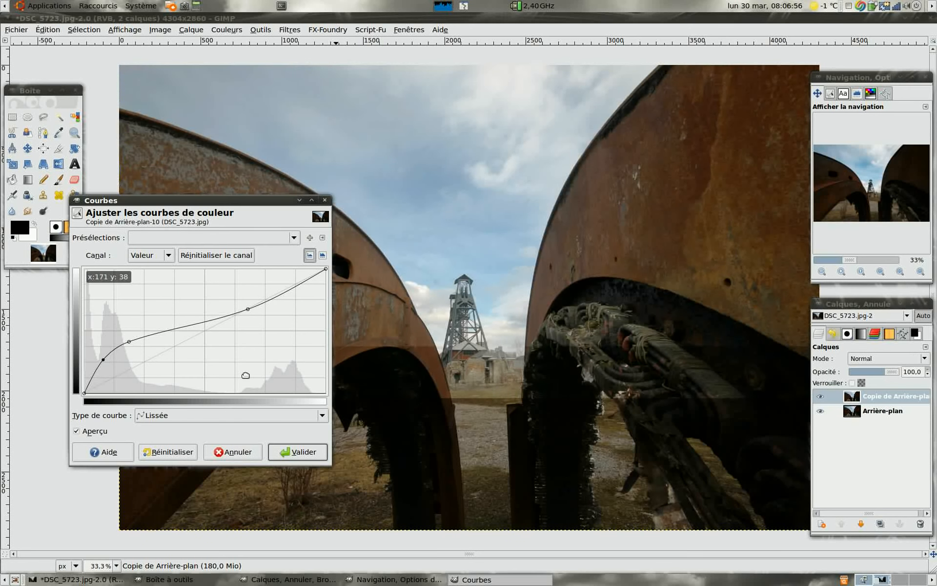
{"action": "left_click", "coordinate": [308, 455]}
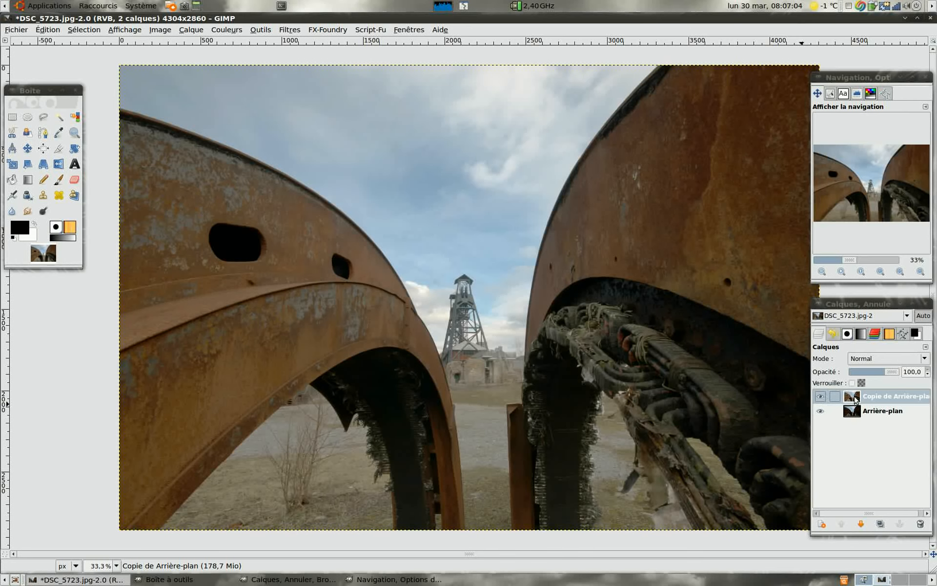
Hide the Copie de Arrière-plan layer and make the Arrière-plan layer active.
{"action": "left_click", "coordinate": [820, 397]}
{"action": "left_click", "coordinate": [820, 396]}
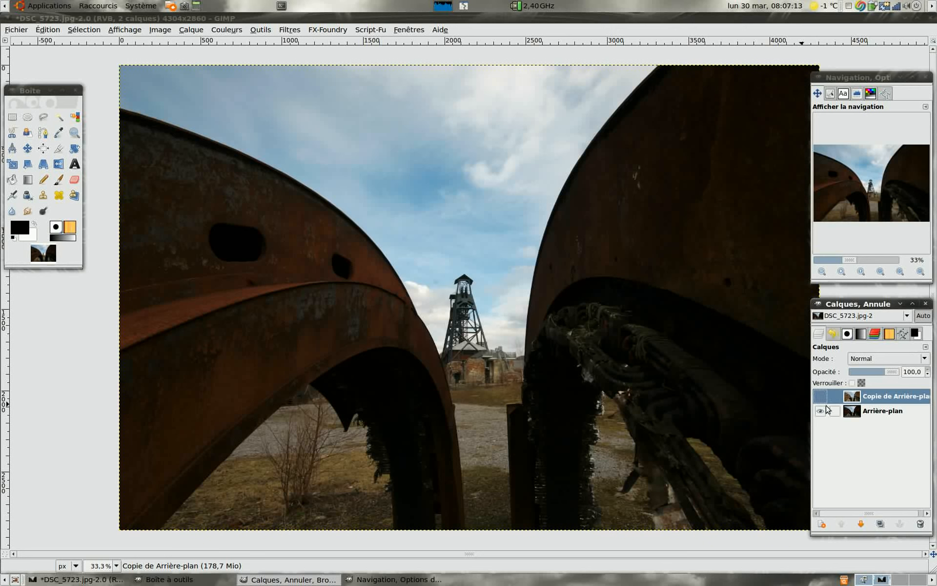
{"action": "left_click", "coordinate": [855, 414]}
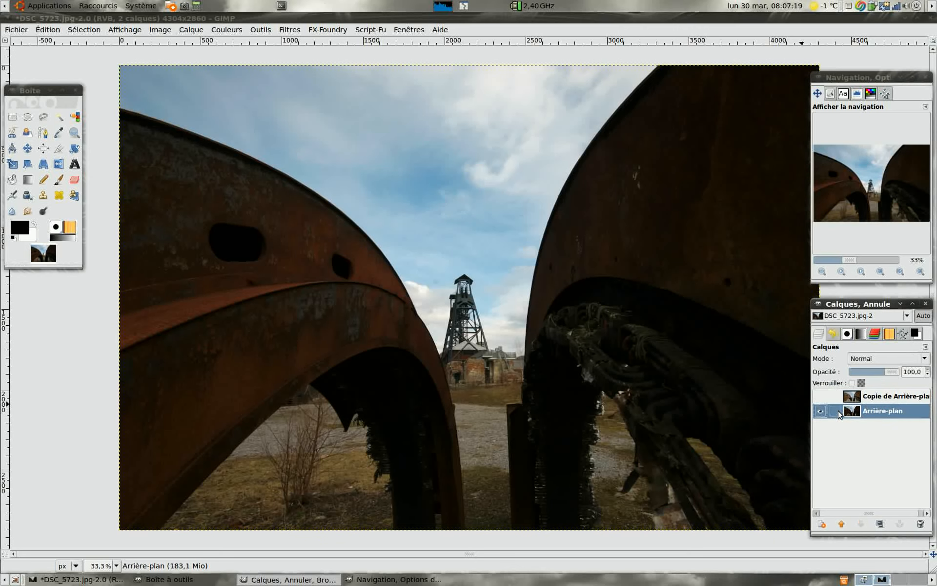
Darken the Arrière-plan layer's highlights with Curves, anchoring x 97, y 97 and lowering an upper point to about x 197, y 179.
{"action": "left_click", "coordinate": [227, 30]}
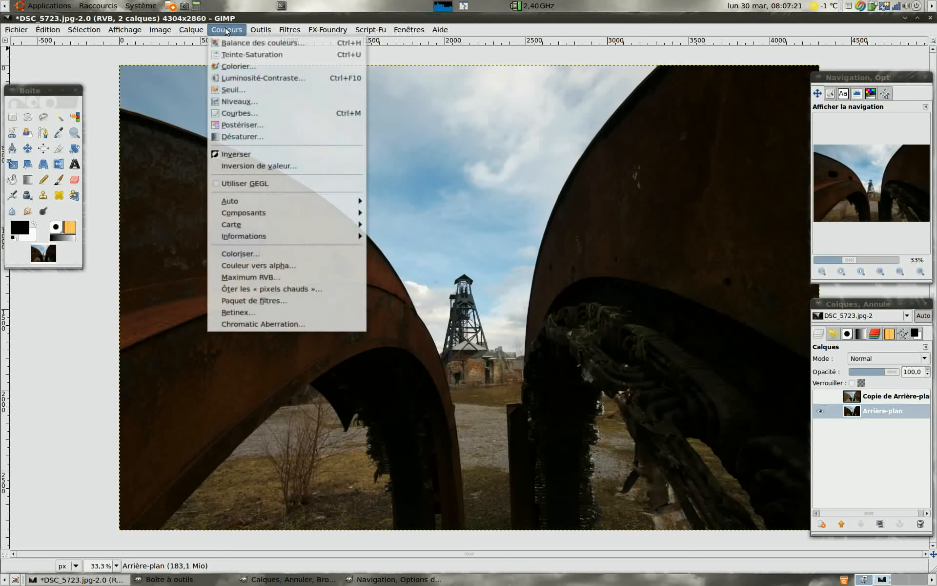
{"action": "left_click", "coordinate": [241, 114]}
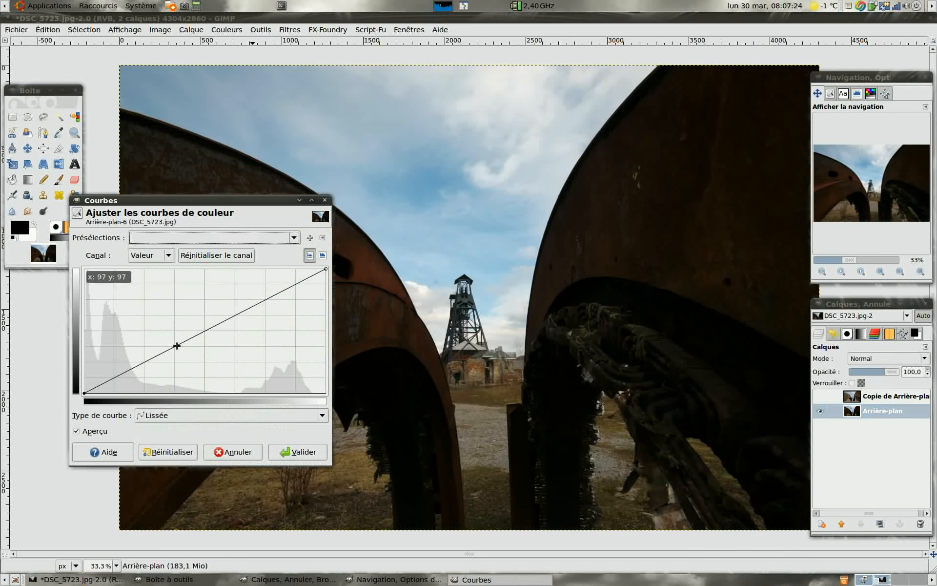
{"action": "left_click", "coordinate": [177, 345]}
{"action": "left_click_drag", "start_coordinate": [264, 301], "coordinate": [271, 306]}
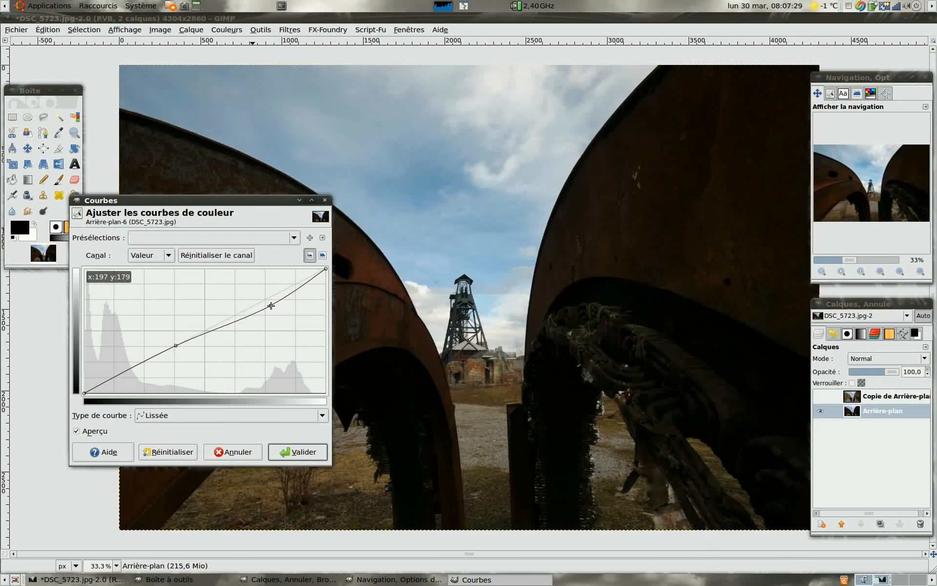
{"action": "left_click", "coordinate": [306, 450]}
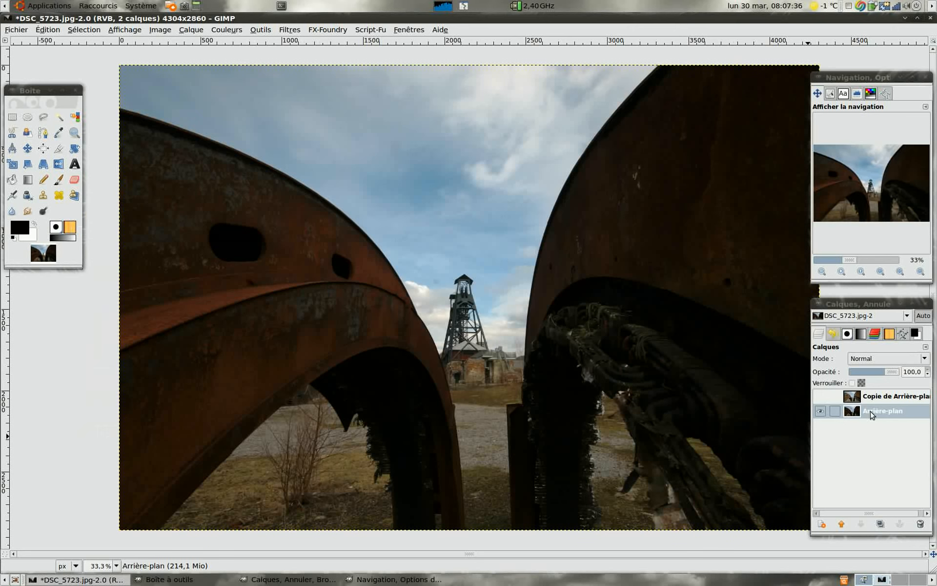
Show the copy layer again and set its blend mode to Valeur with 69.9 opacity.
{"action": "left_click", "coordinate": [819, 398]}
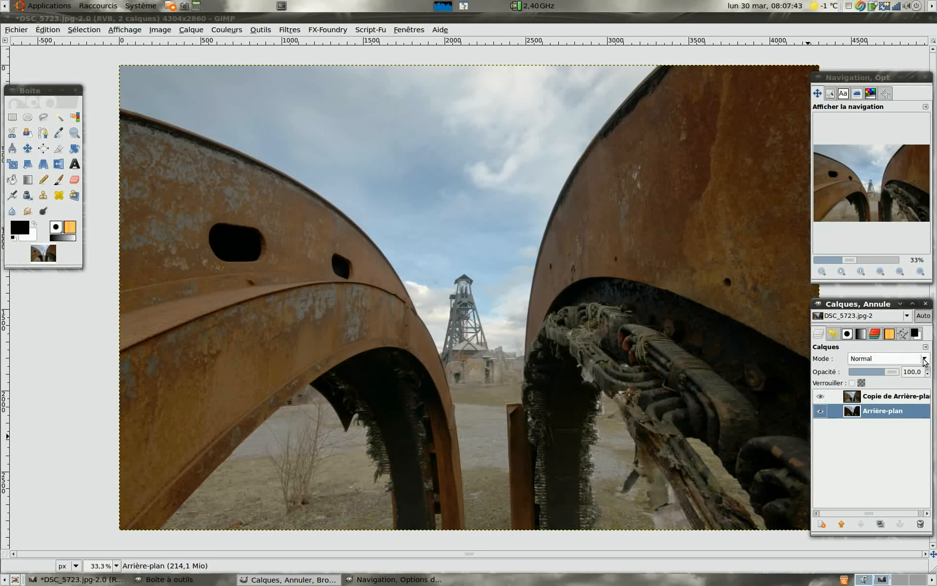
{"action": "left_click", "coordinate": [857, 399]}
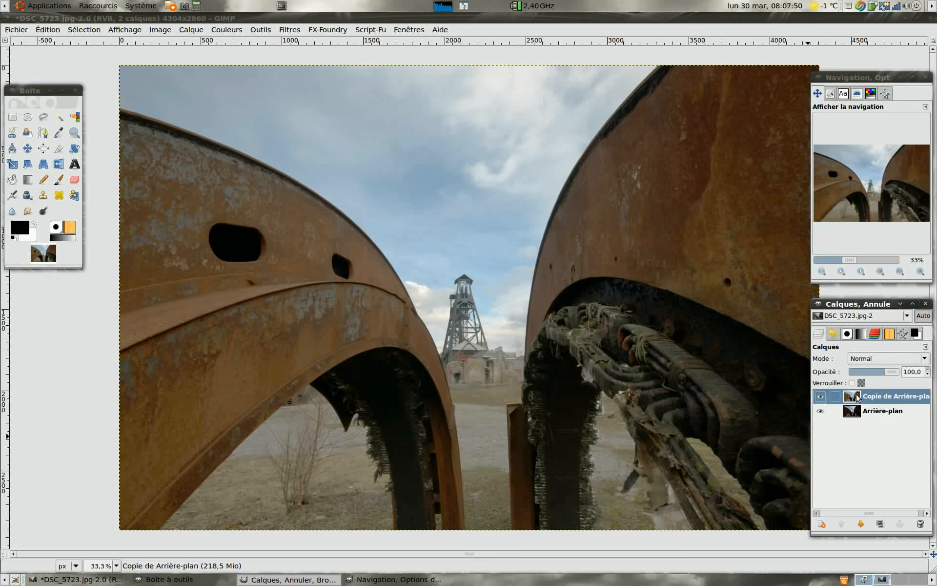
{"action": "left_click", "coordinate": [925, 359]}
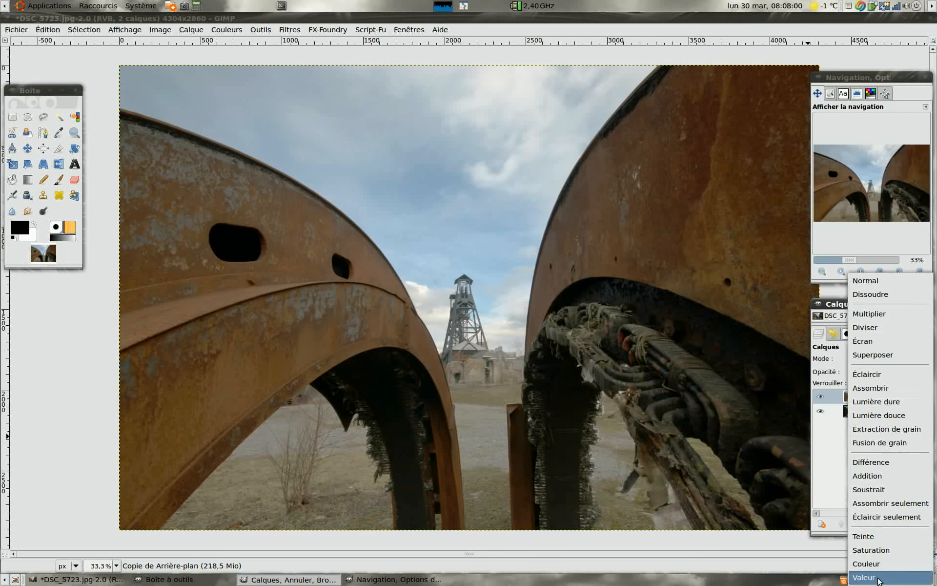
{"action": "left_click", "coordinate": [878, 577]}
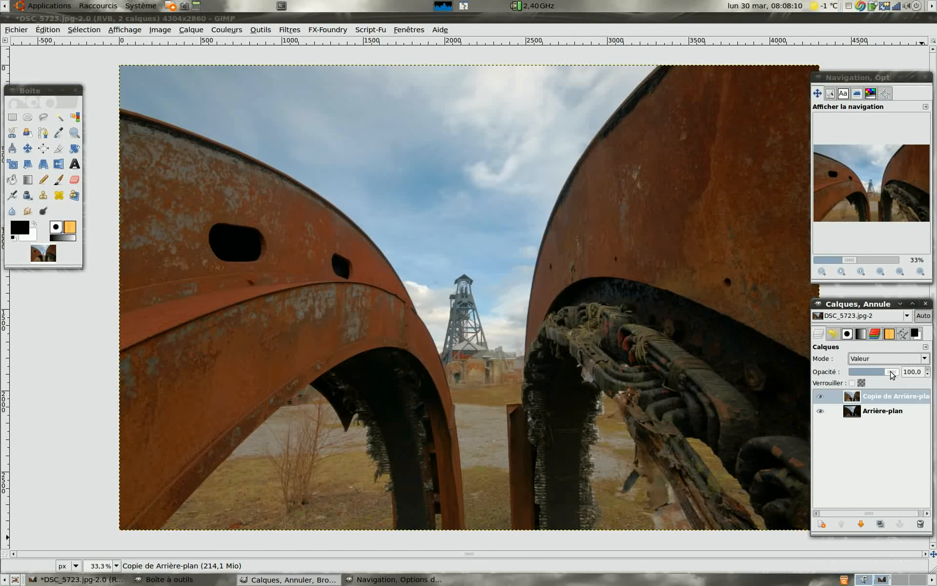
{"action": "left_click_drag", "start_coordinate": [891, 374], "coordinate": [872, 375]}
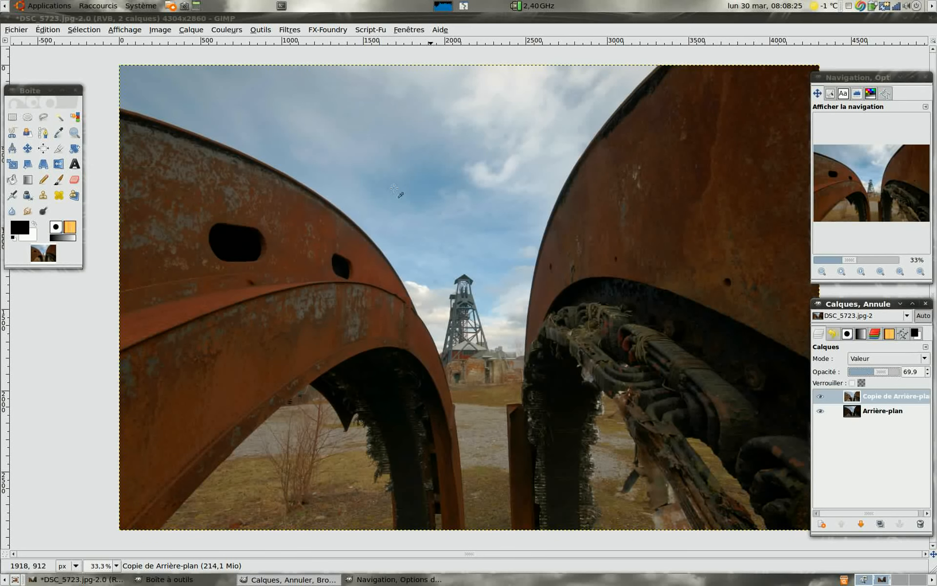
Set the copy layer's Luminosité to -8 and Saturation to -10 with Teinte-Saturation, and flatten the image.
{"action": "left_click", "coordinate": [233, 31]}
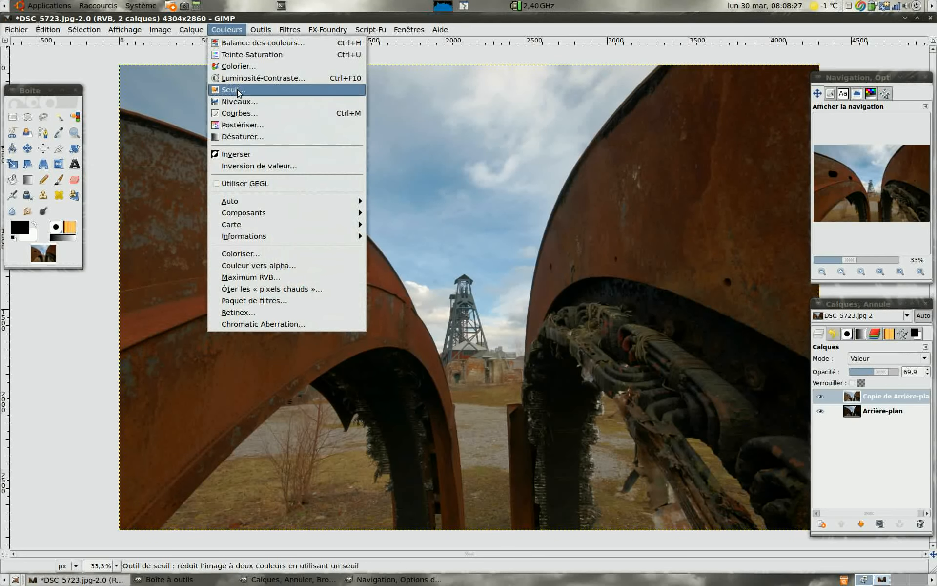
{"action": "left_click", "coordinate": [241, 54]}
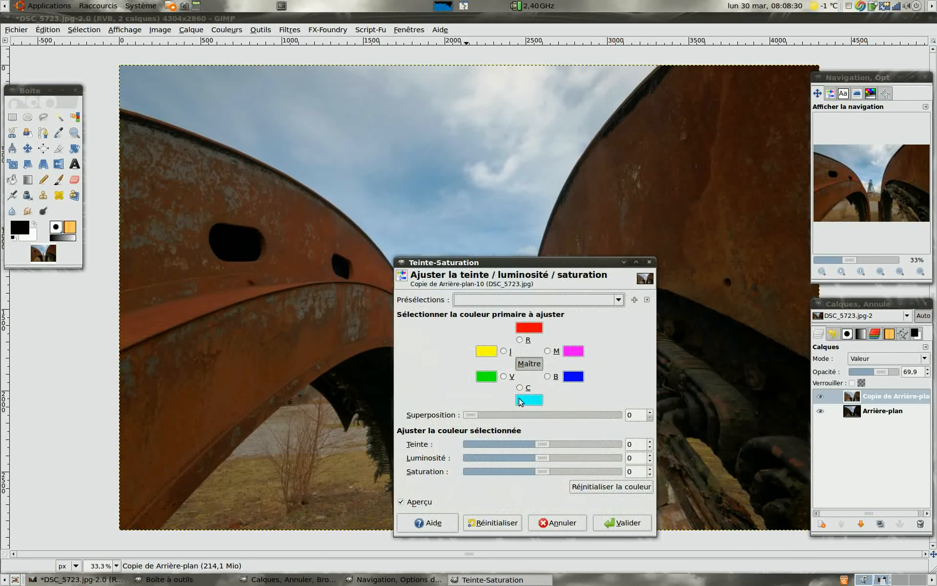
{"action": "left_click_drag", "start_coordinate": [541, 457], "coordinate": [535, 474]}
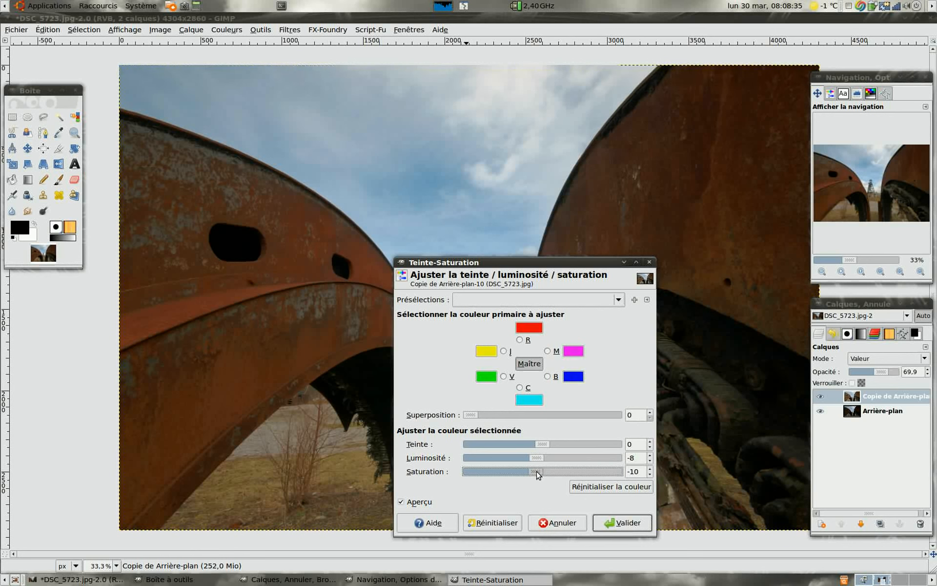
{"action": "left_click", "coordinate": [629, 523]}
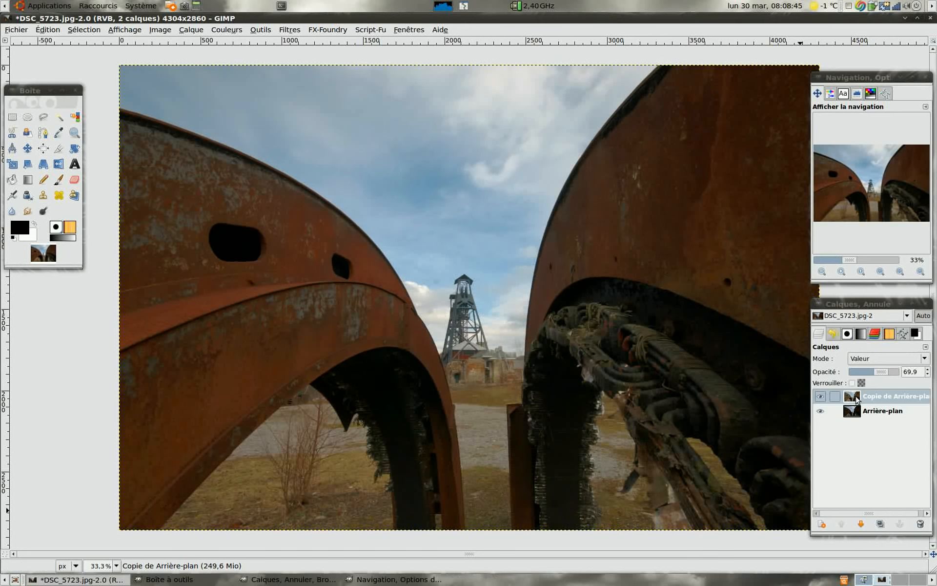
{"action": "right_click", "coordinate": [857, 400]}
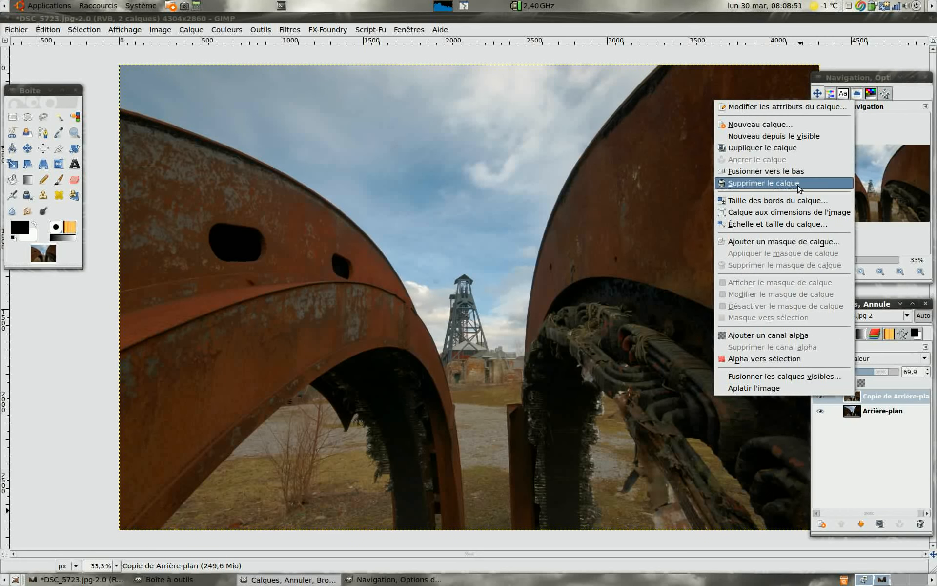
{"action": "left_click", "coordinate": [782, 387]}
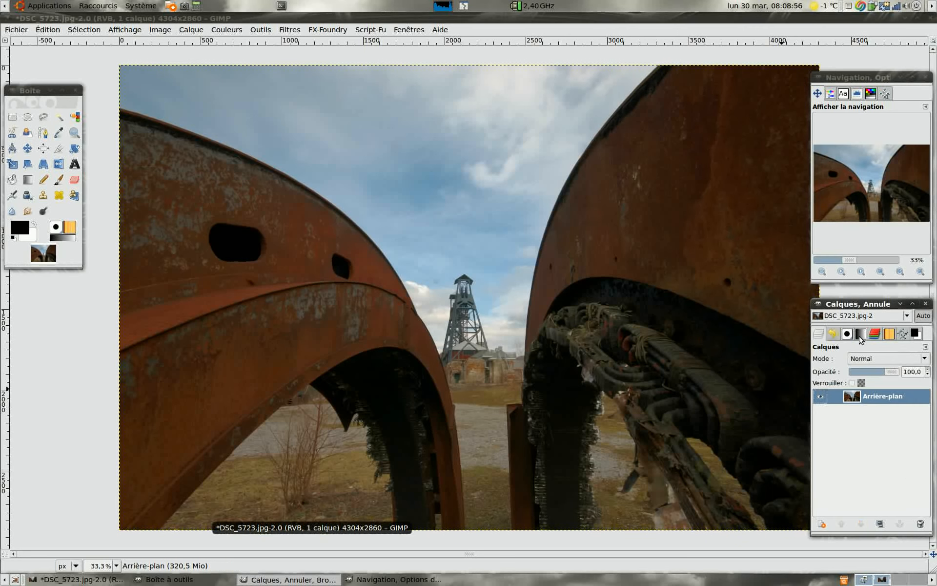
Compare the base image with the flattened result in the undo history, ending on the Aplatir l'image state.
{"action": "left_click", "coordinate": [833, 334]}
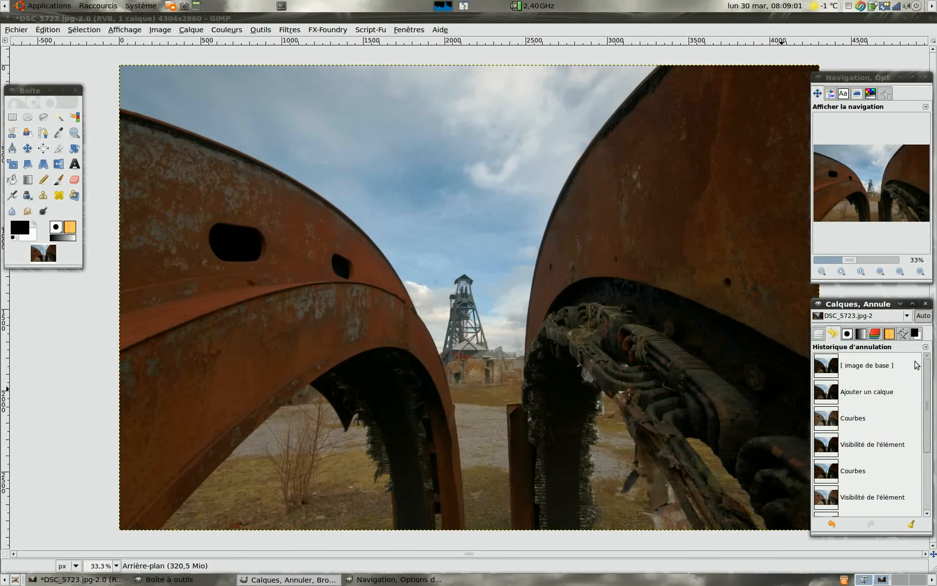
{"action": "left_click", "coordinate": [837, 372]}
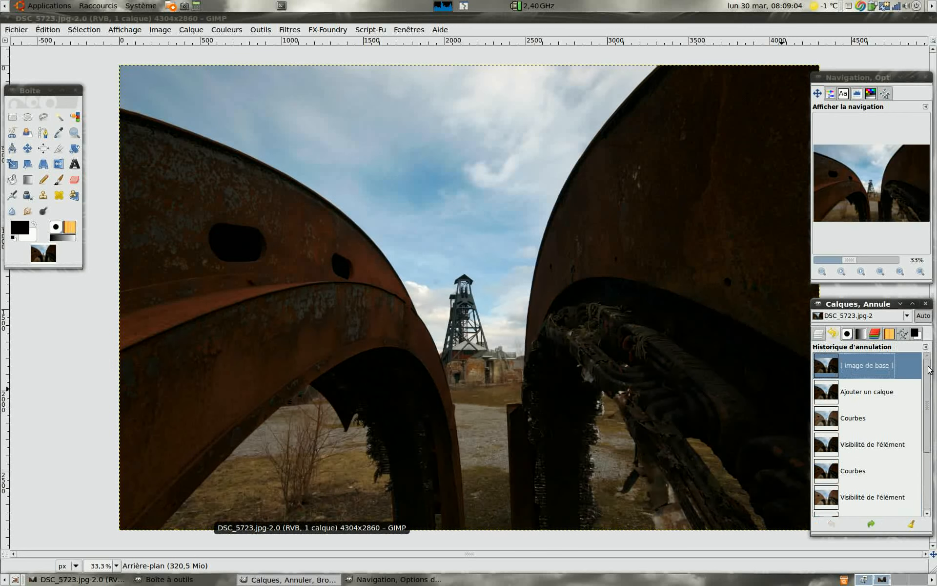
{"action": "scroll", "coordinate": [930, 476], "scroll_direction": "down", "scroll_amount": 3}
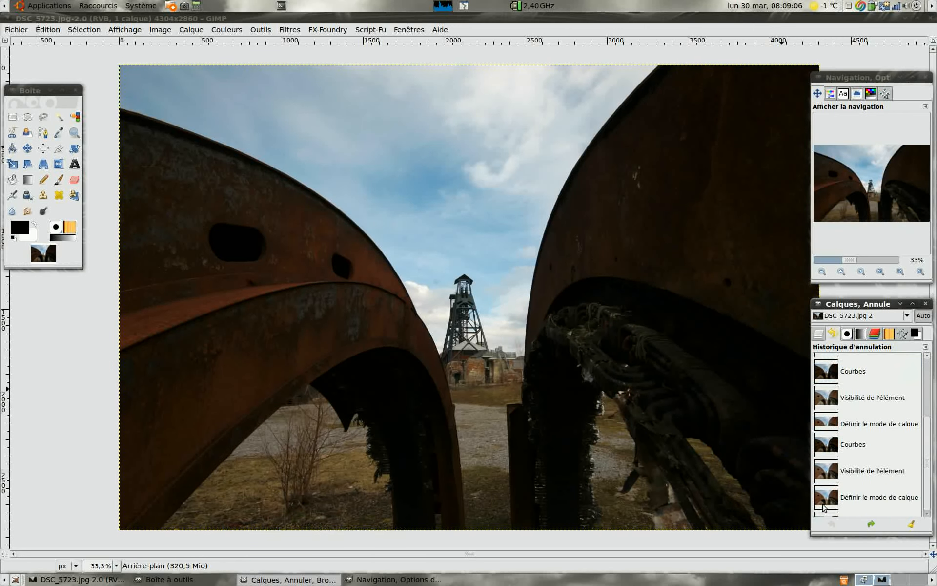
{"action": "left_click", "coordinate": [825, 508]}
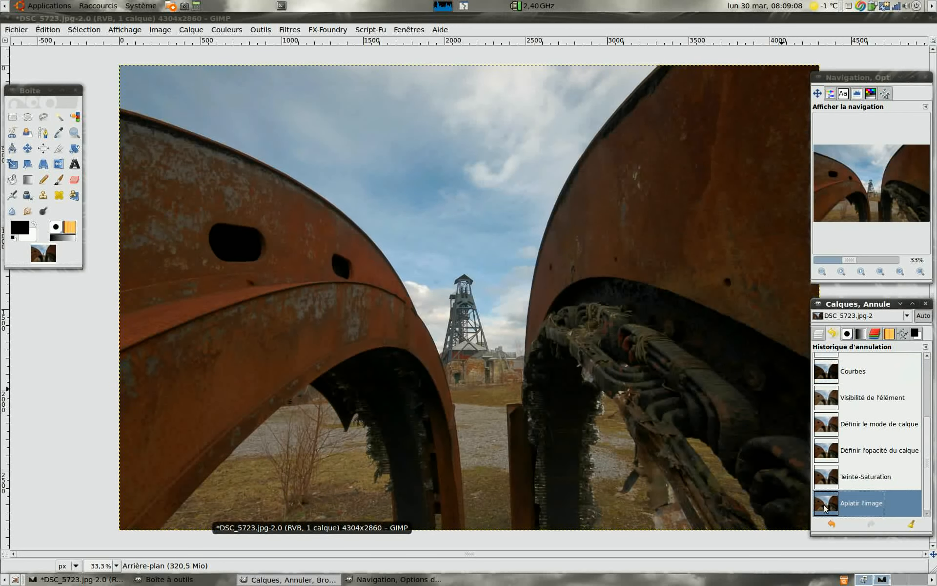